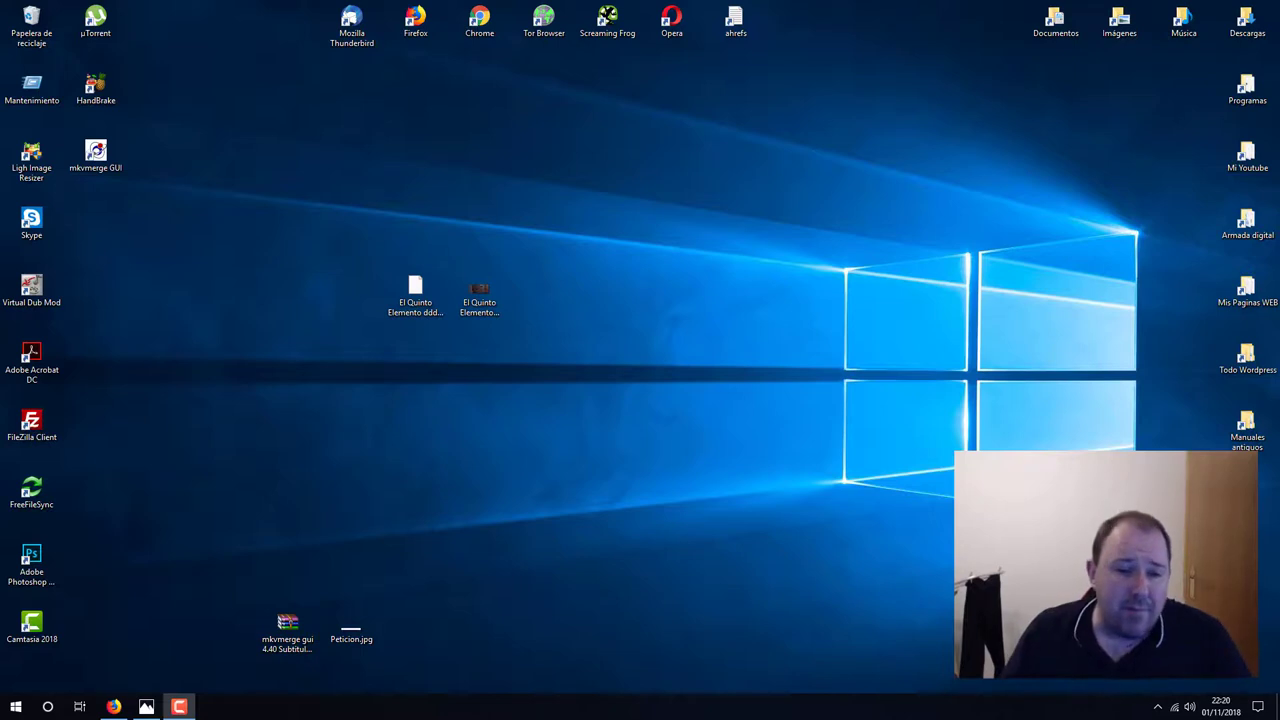
- Play El Quinto Elemento [HDRip].avi in VLC, skip to about 29:46, check the subtitle options, and close the player
left_click(482, 292)
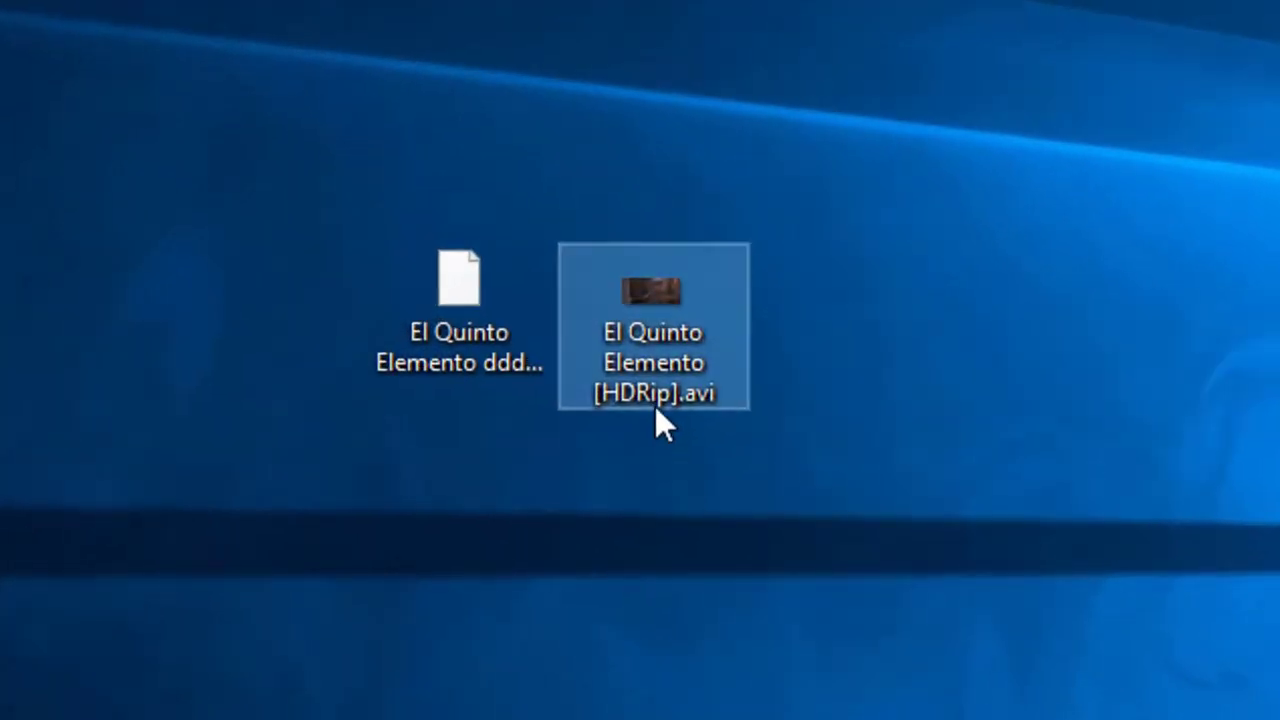
left_click(479, 327)
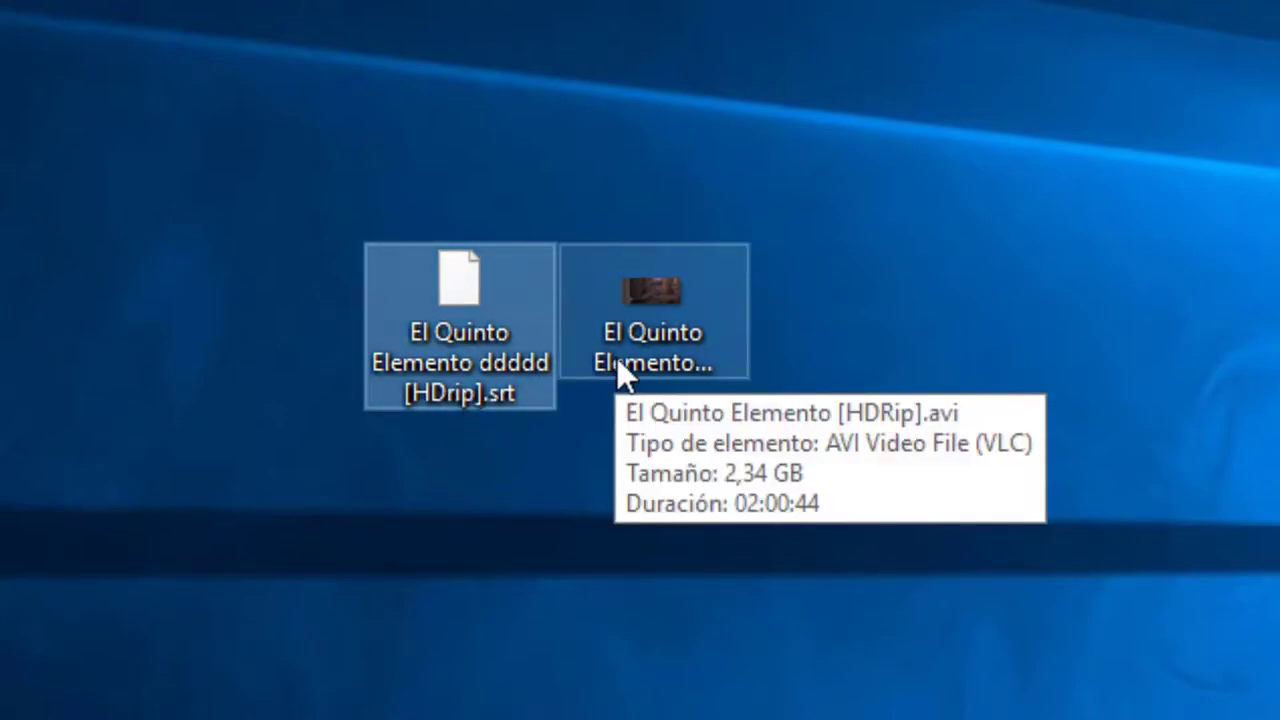
left_click(620, 375)
double_click(687, 357)
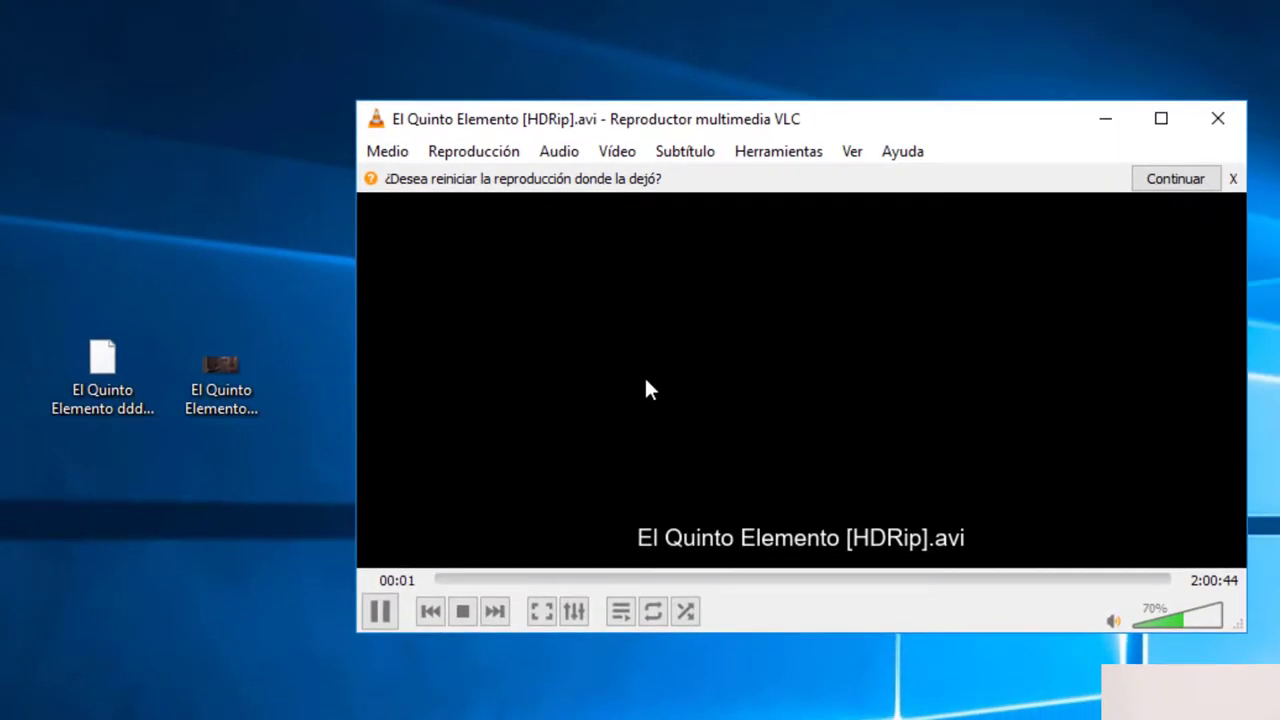
left_click_drag(446, 578, 614, 580)
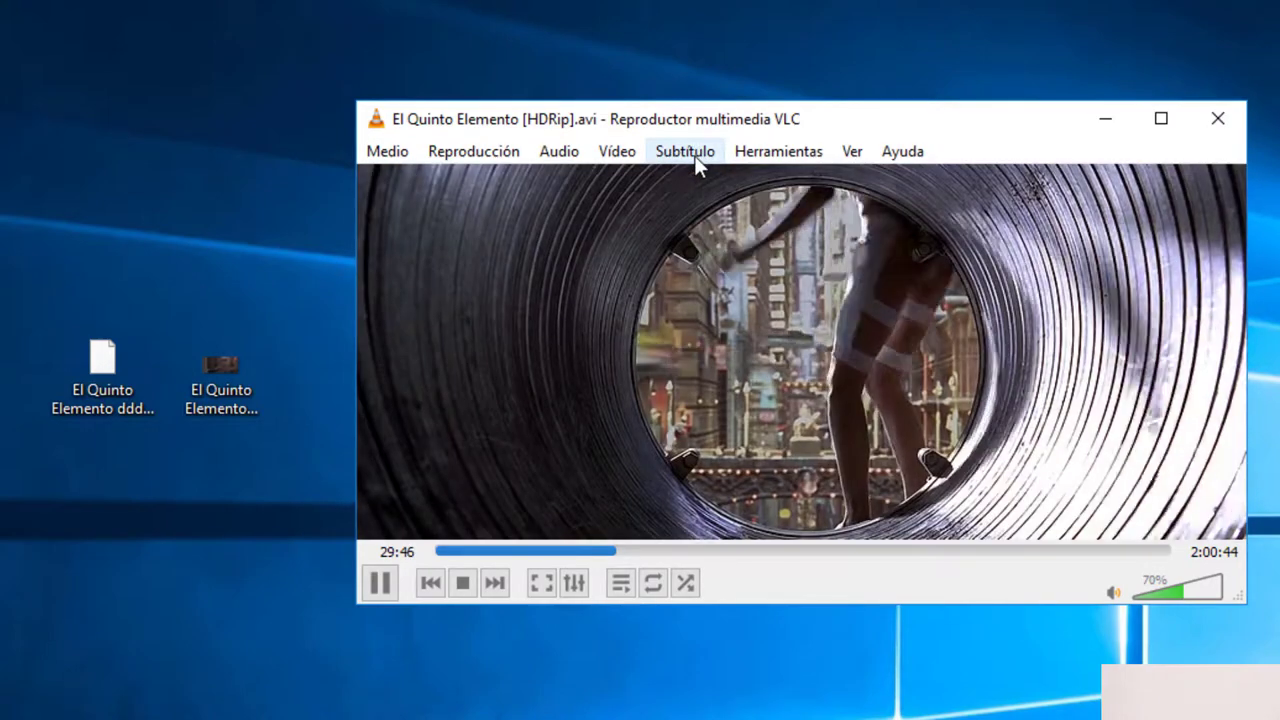
left_click(694, 155)
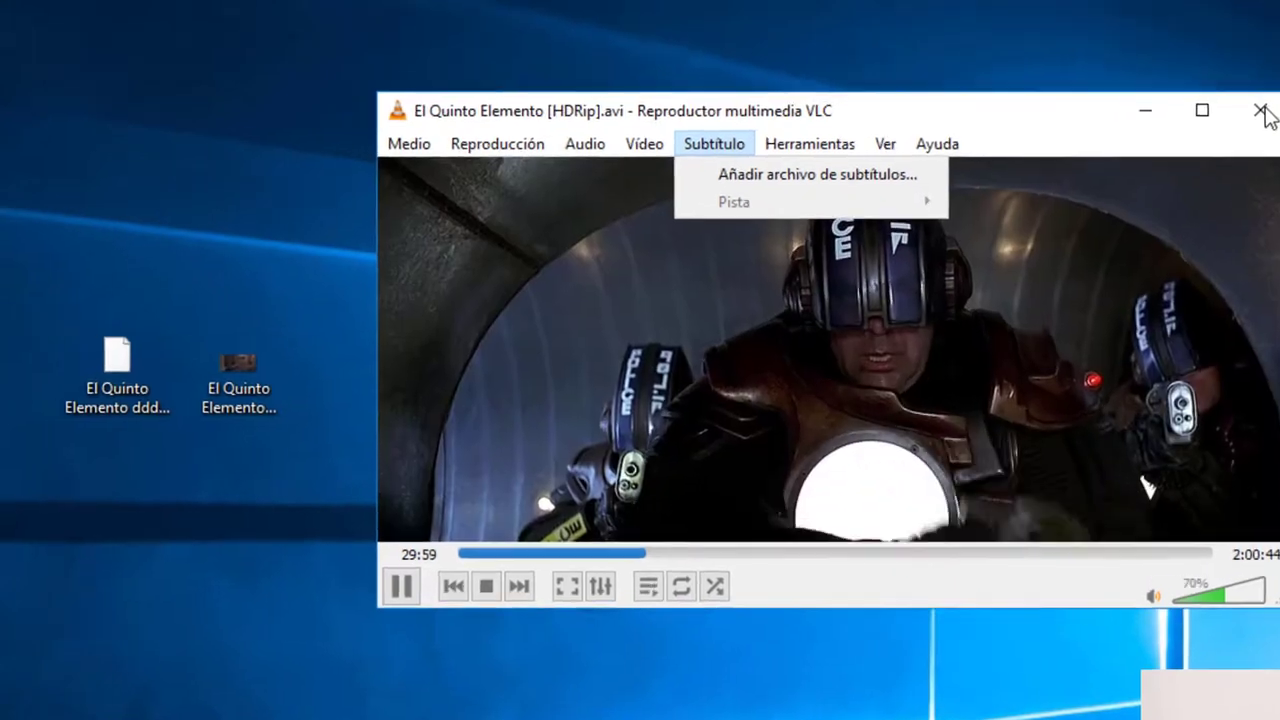
left_click(1217, 118)
- Rename the SRT subtitle file to El Quinto Elemento [HDRip] so its name matches the AVI video
left_click(603, 349)
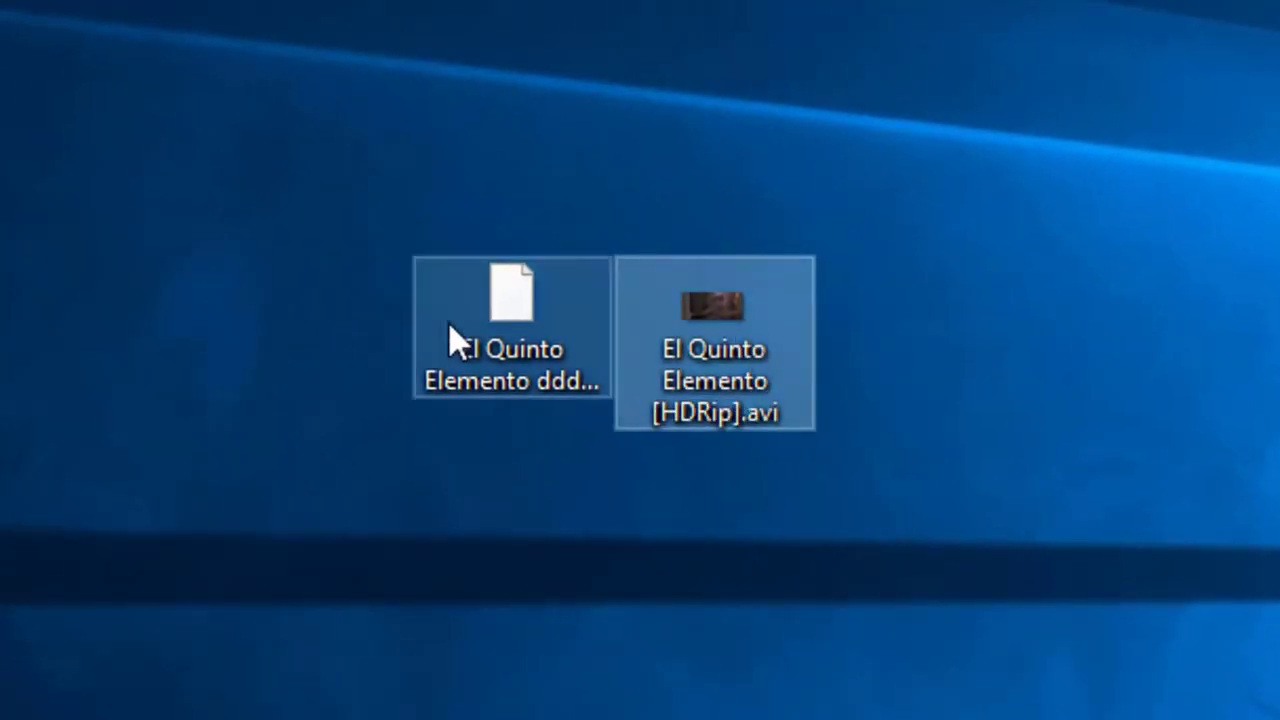
left_click(352, 348)
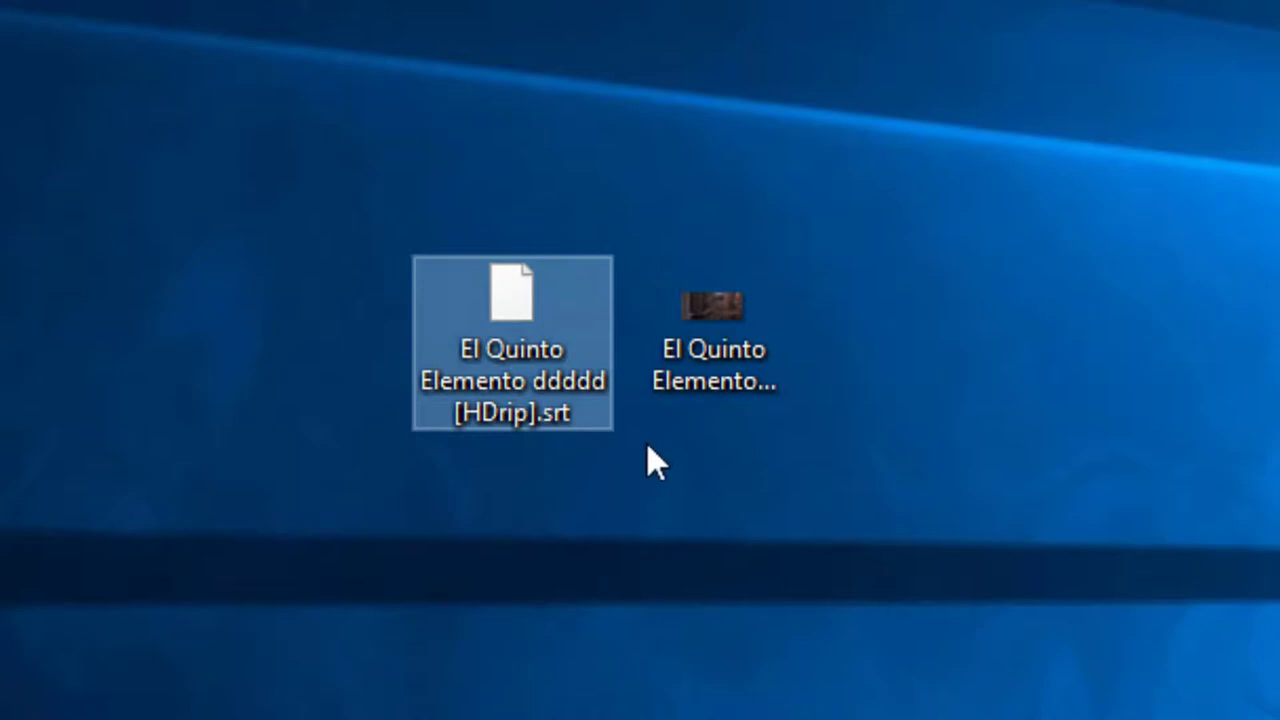
left_click(720, 399)
key("F2")
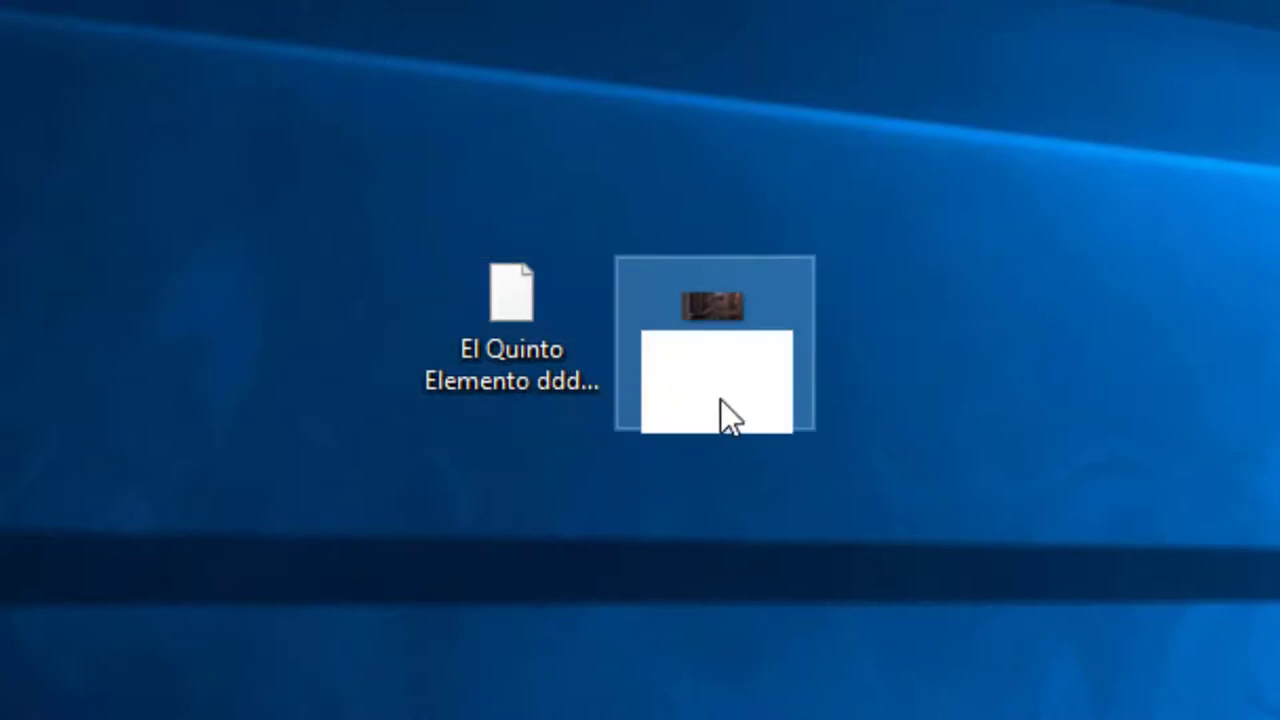
right_click(717, 388)
left_click(885, 522)
left_click(516, 365)
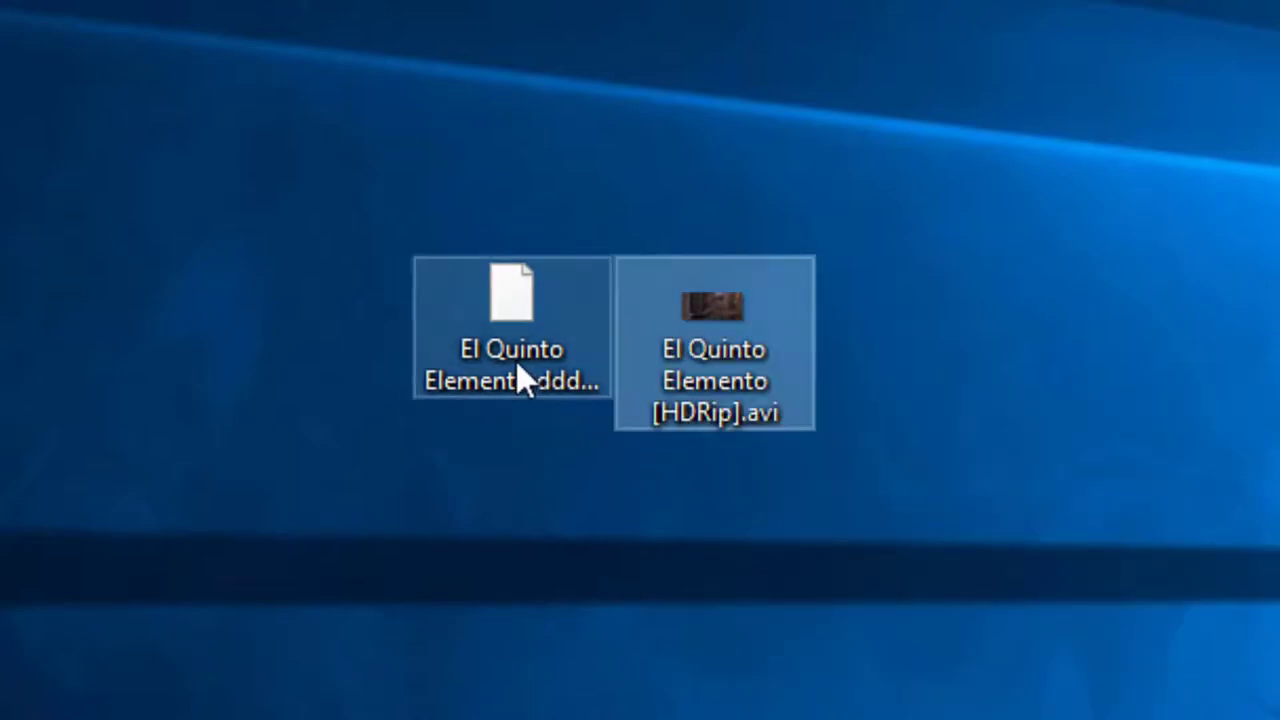
left_click(499, 409)
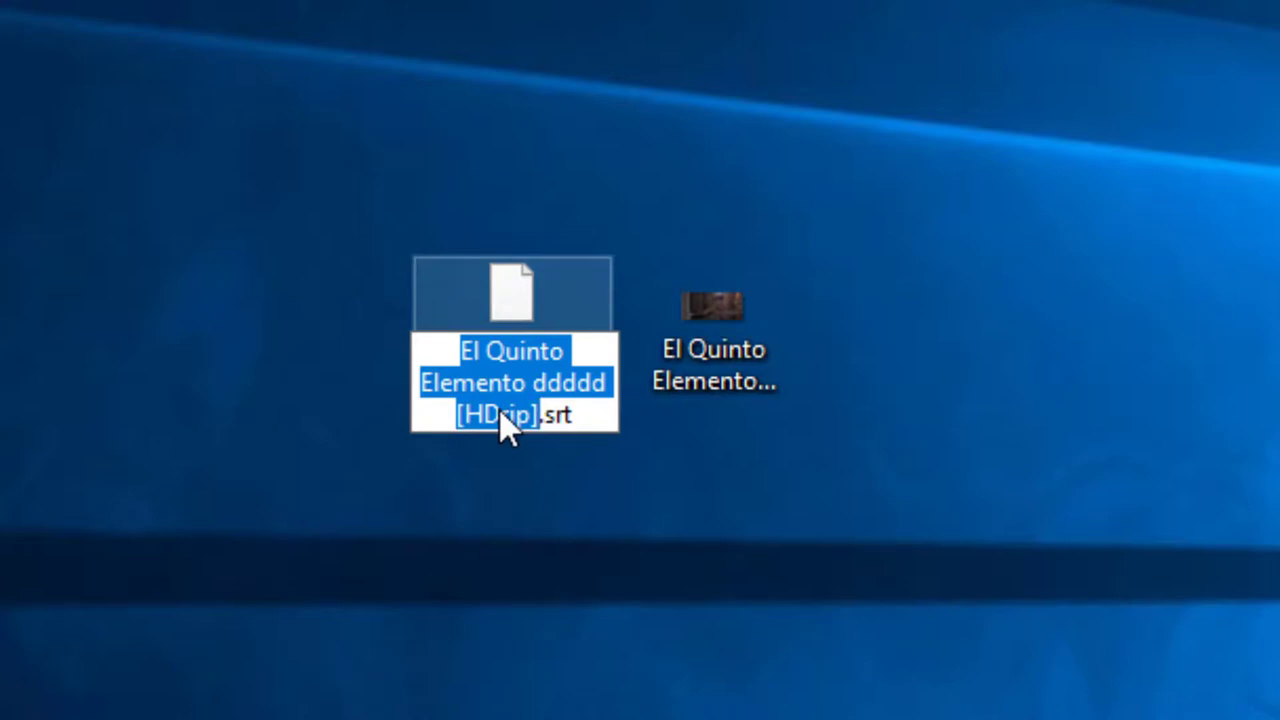
type("El Quinto Elemento [HDRip]")
key("Return")
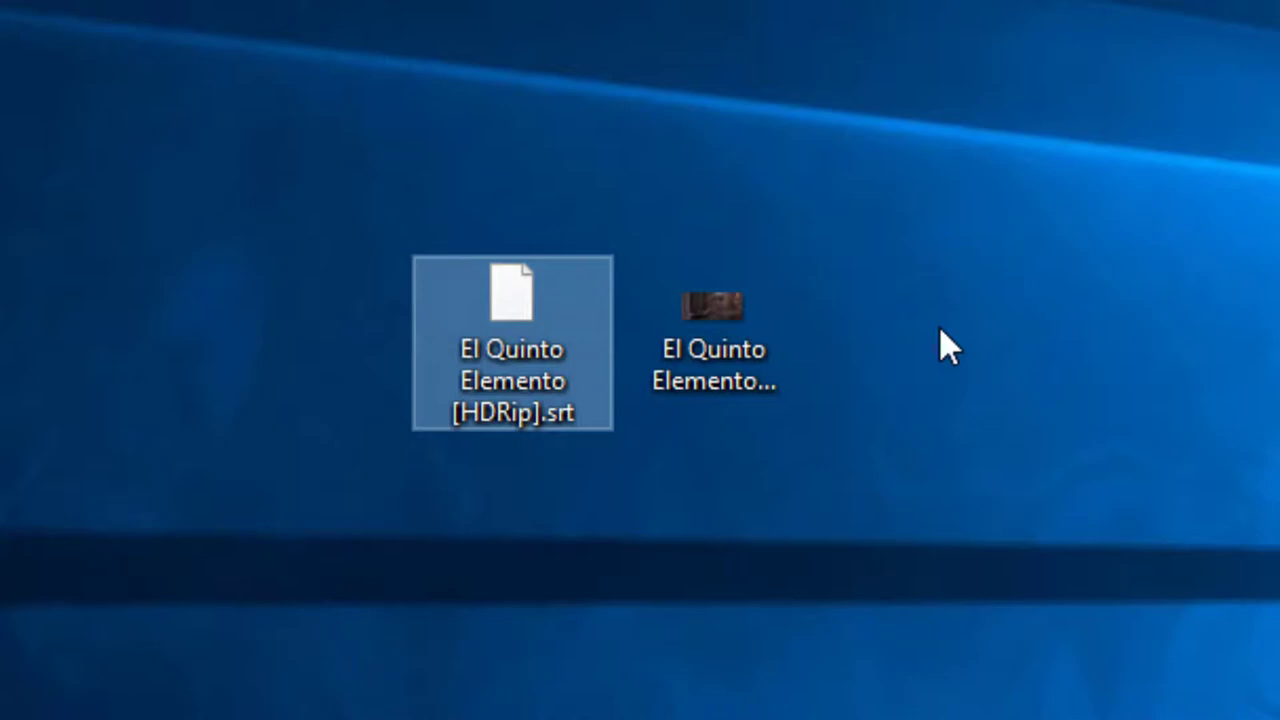
- Play the AVI in VLC, skip about three and a half minutes in, disable its subtitle track, and close the player
double_click(752, 350)
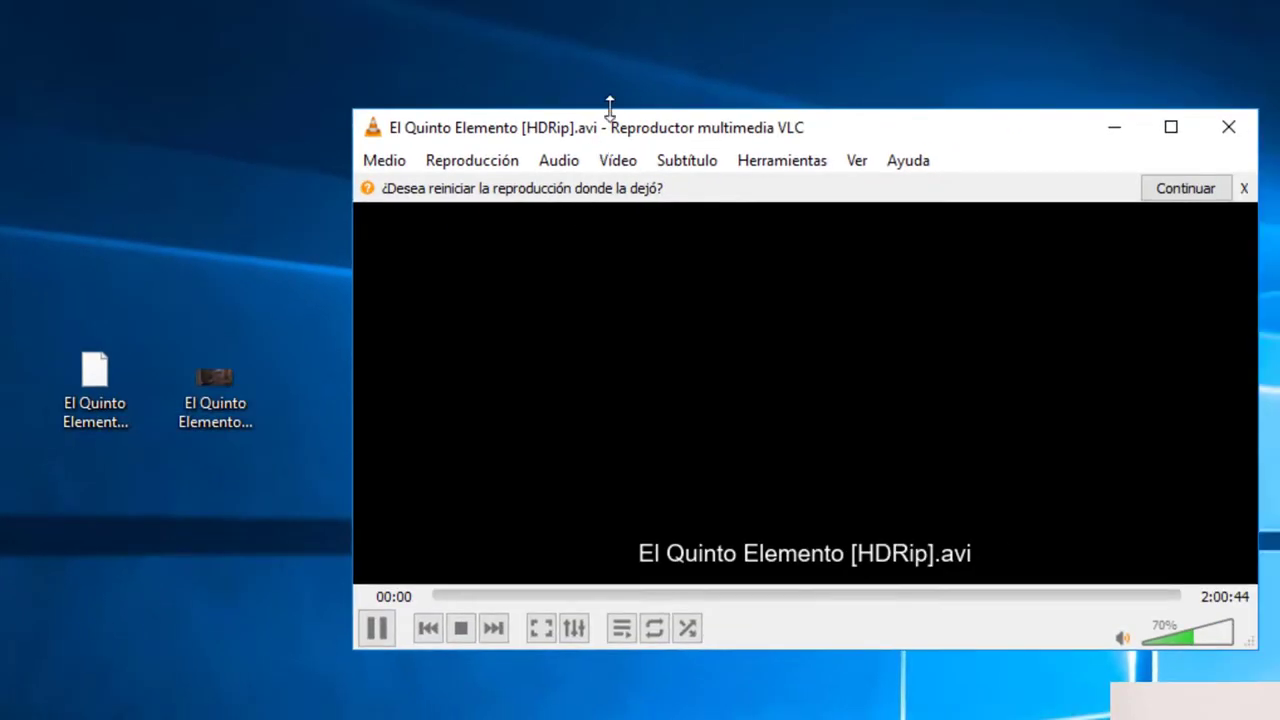
left_click(453, 594)
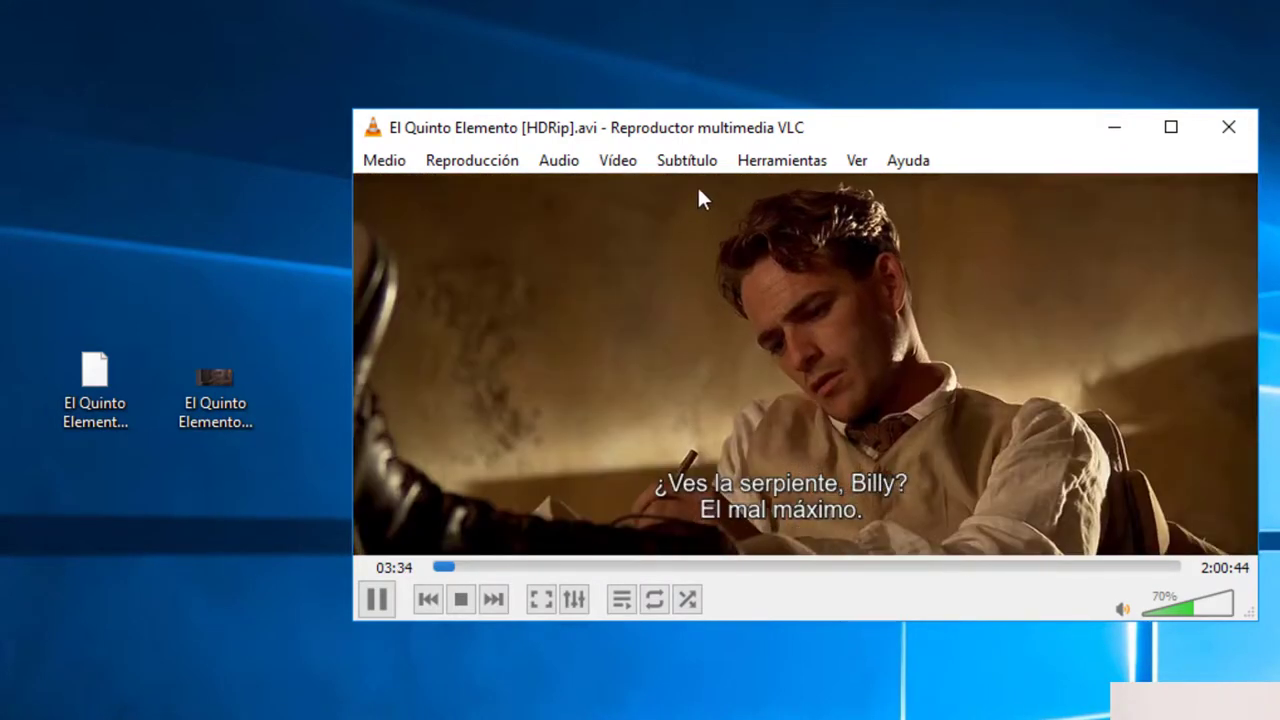
left_click(699, 162)
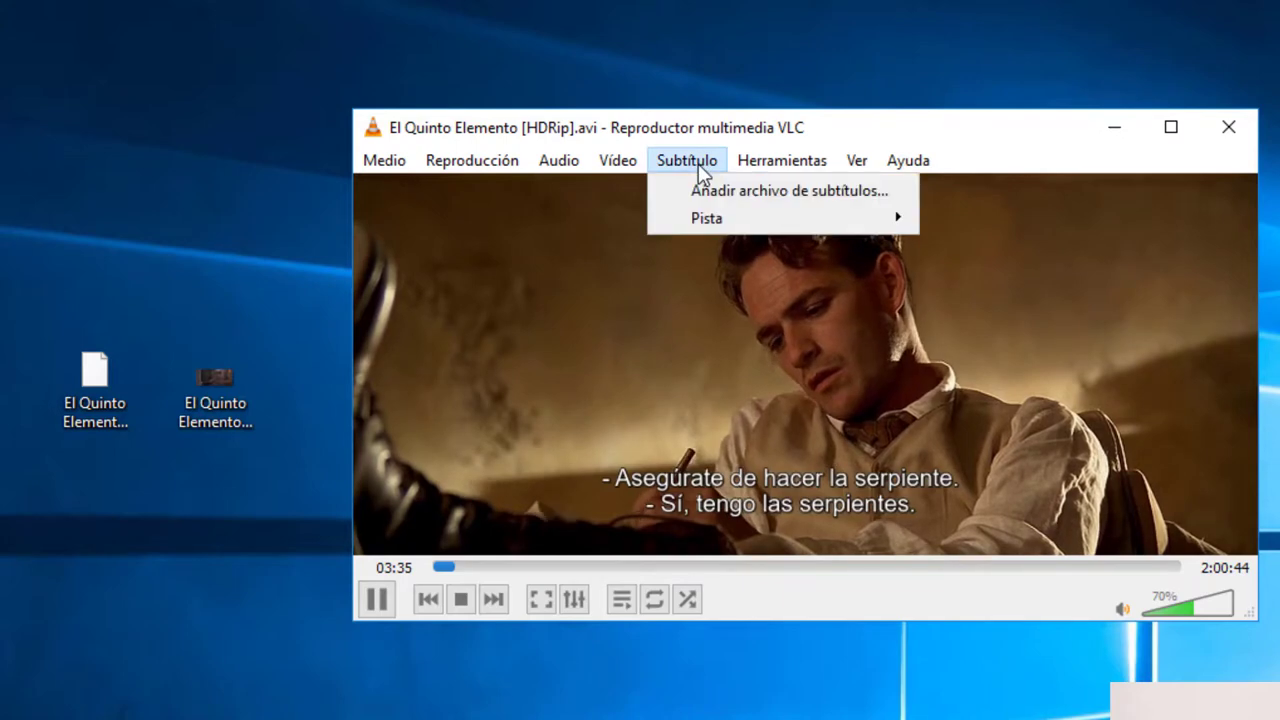
mouse_move(743, 214)
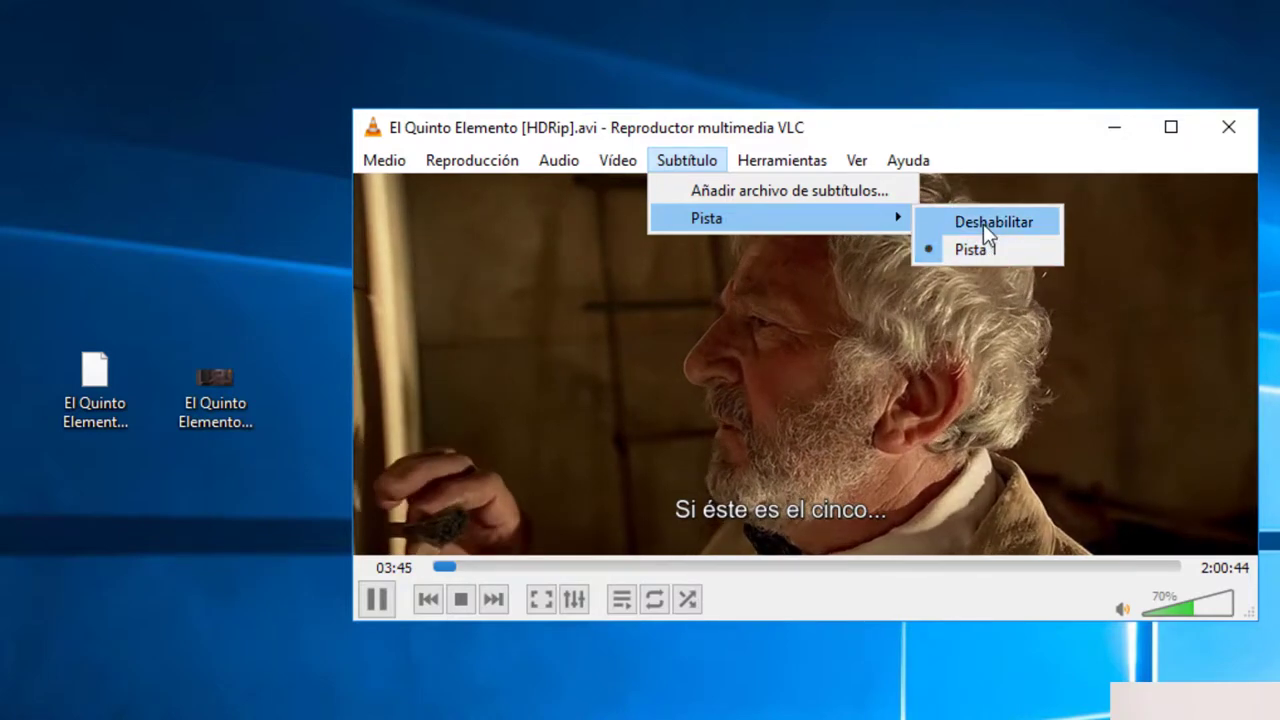
left_click(983, 224)
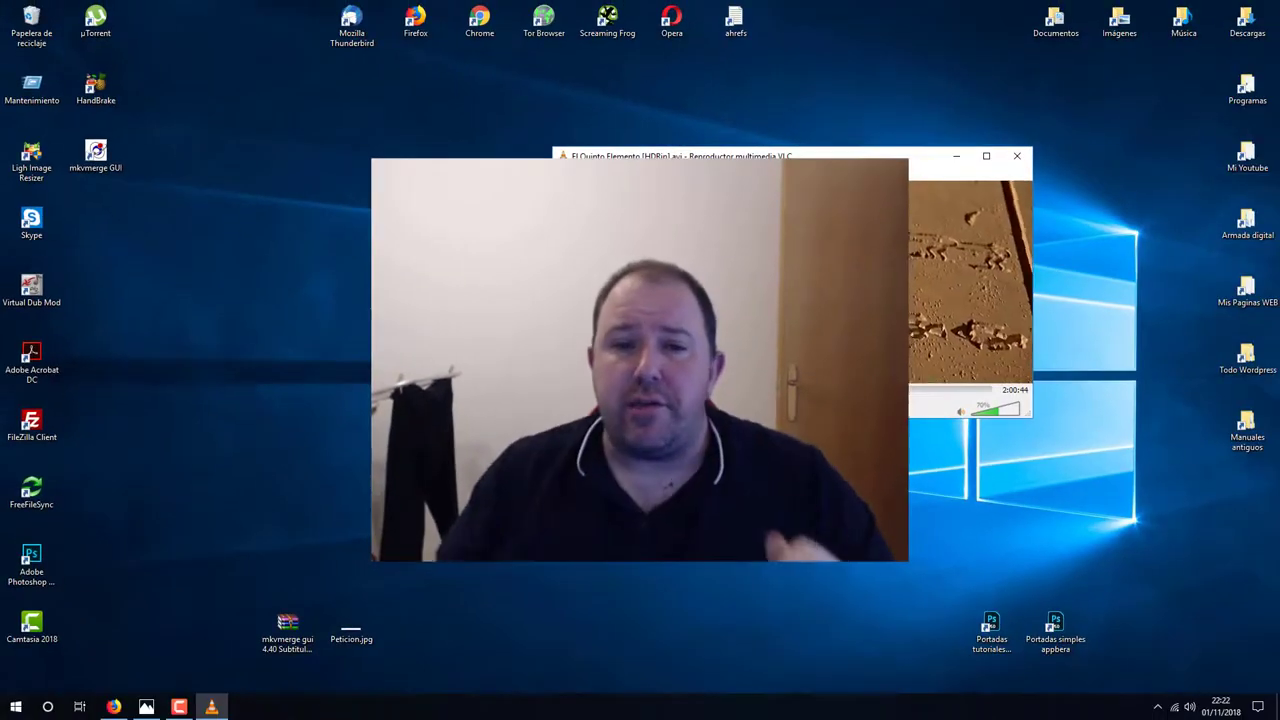
left_click(1016, 157)
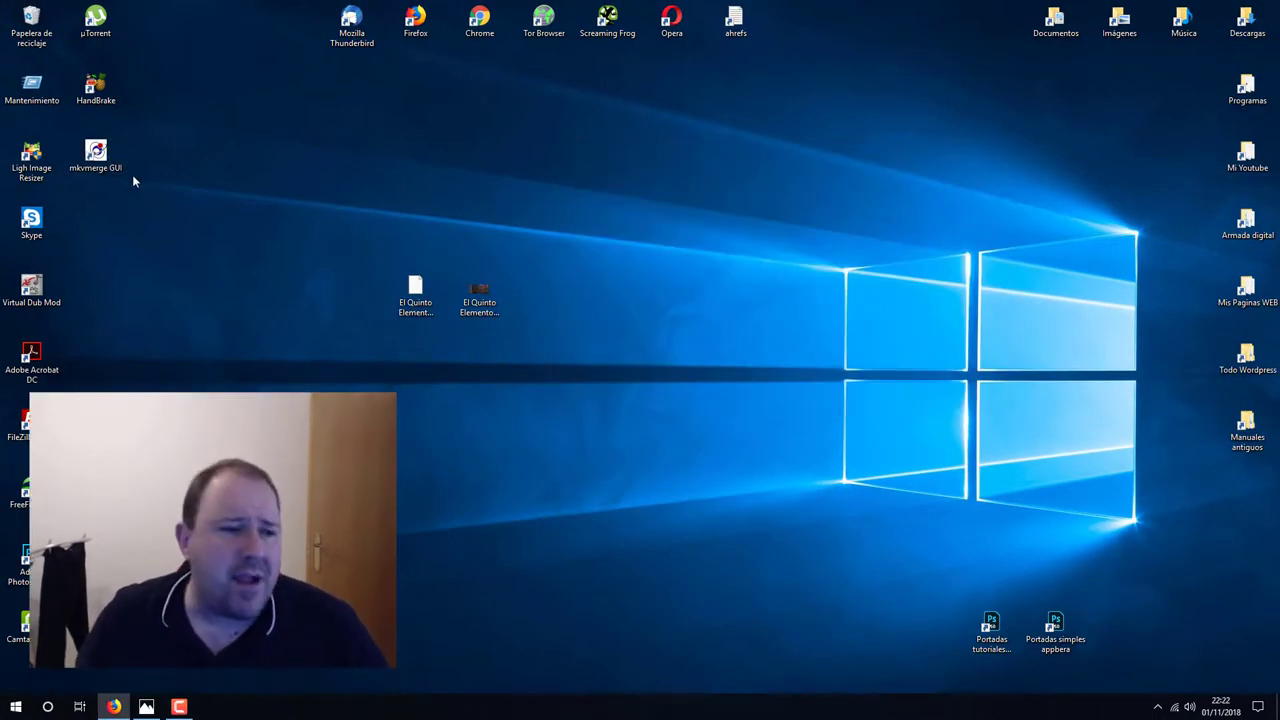
- Open mkvmerge GUI and add the El Quinto Elemento [HDRip] AVI and SRT files from the desktop as input files
double_click(104, 152)
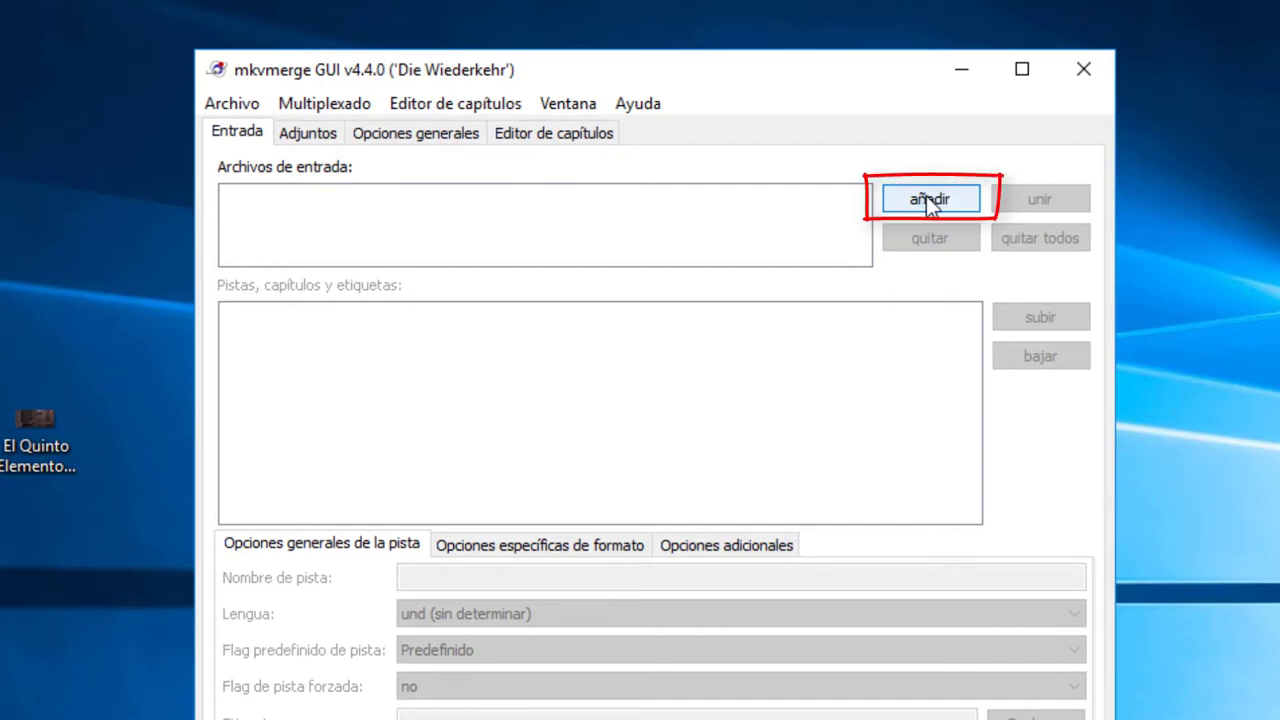
left_click(930, 203)
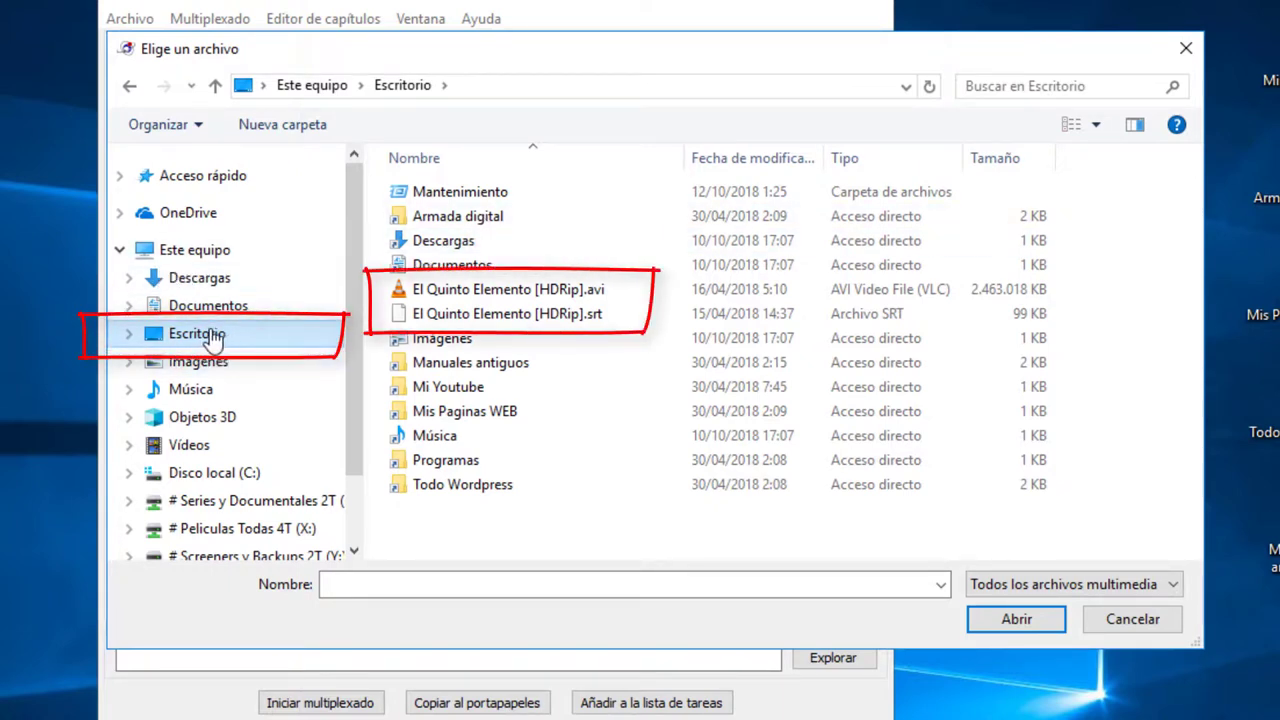
left_click(519, 297)
left_click(528, 314, "ctrl")
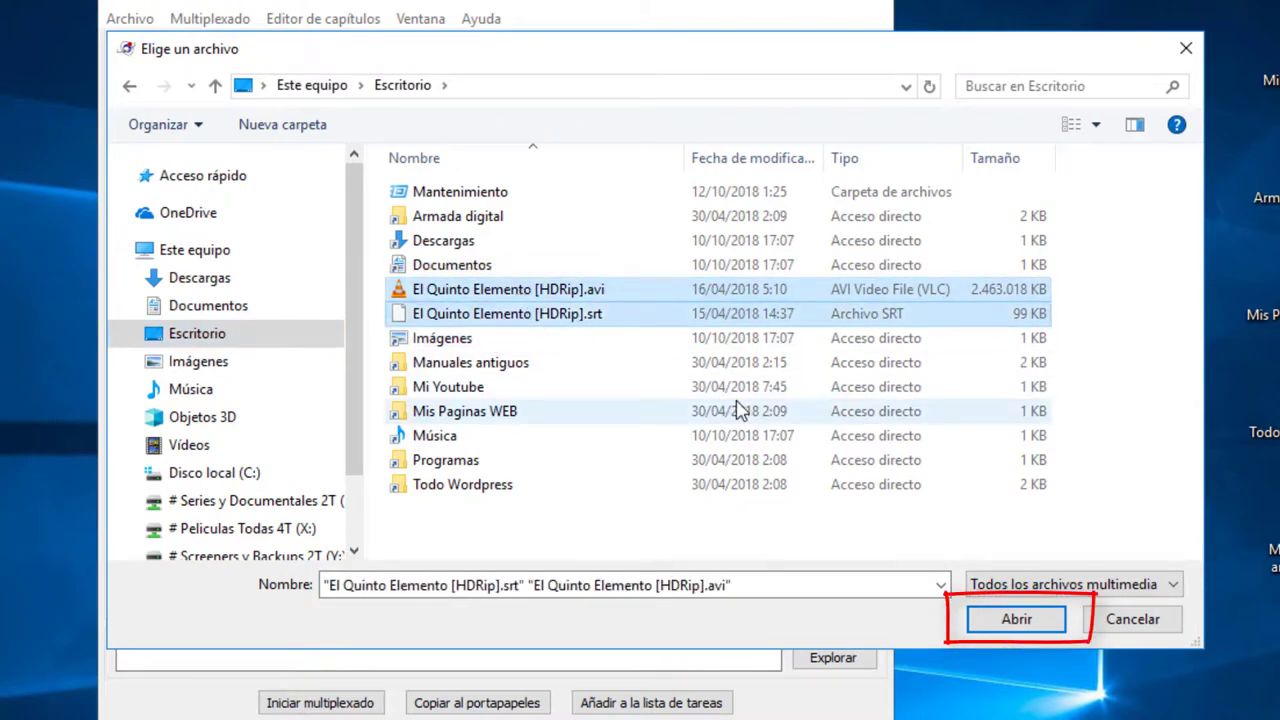
left_click(1014, 619)
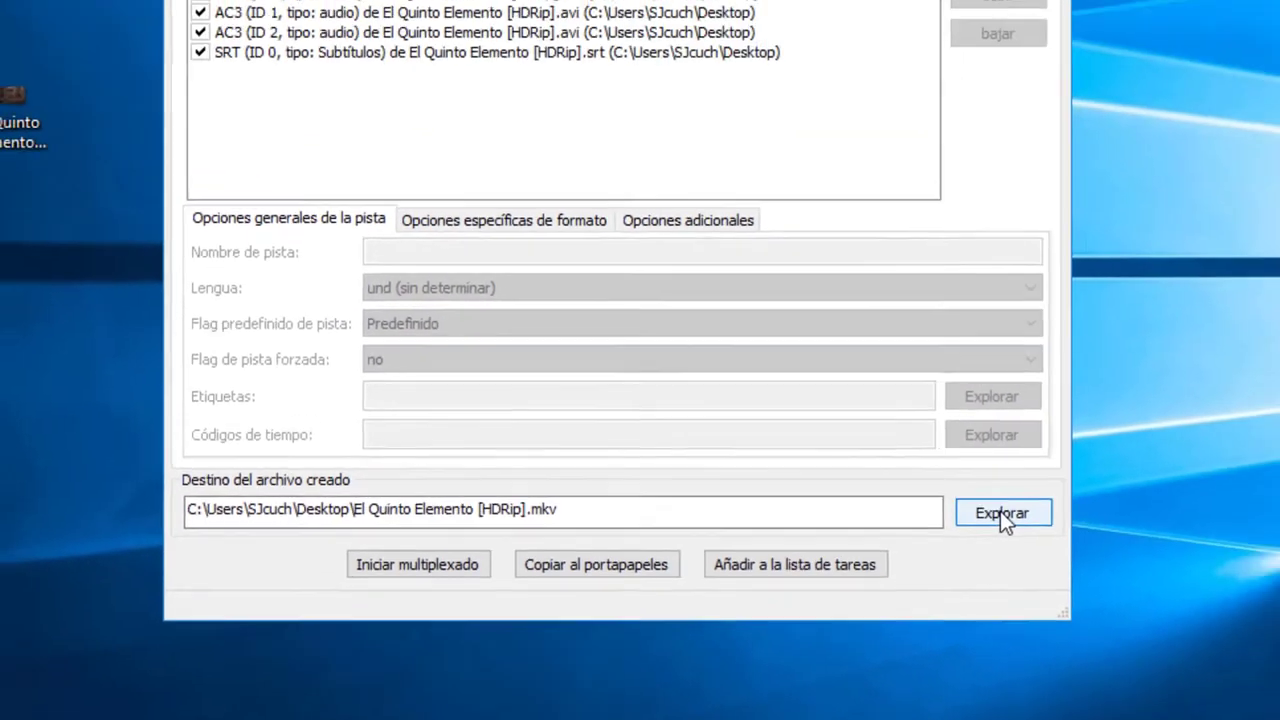
- Set the output destination to El Quinto Elemento [HDRip].mkv in the Escritorio folder
left_click(1140, 420)
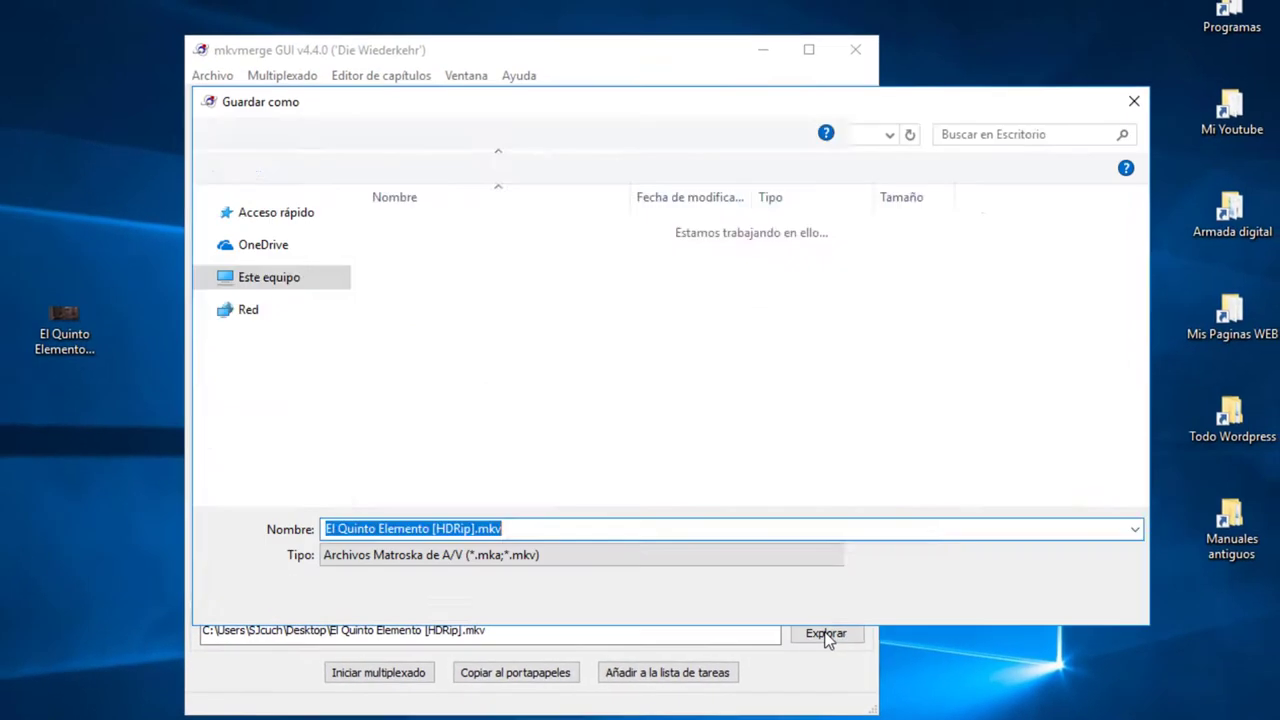
left_click(280, 377)
left_click(272, 351)
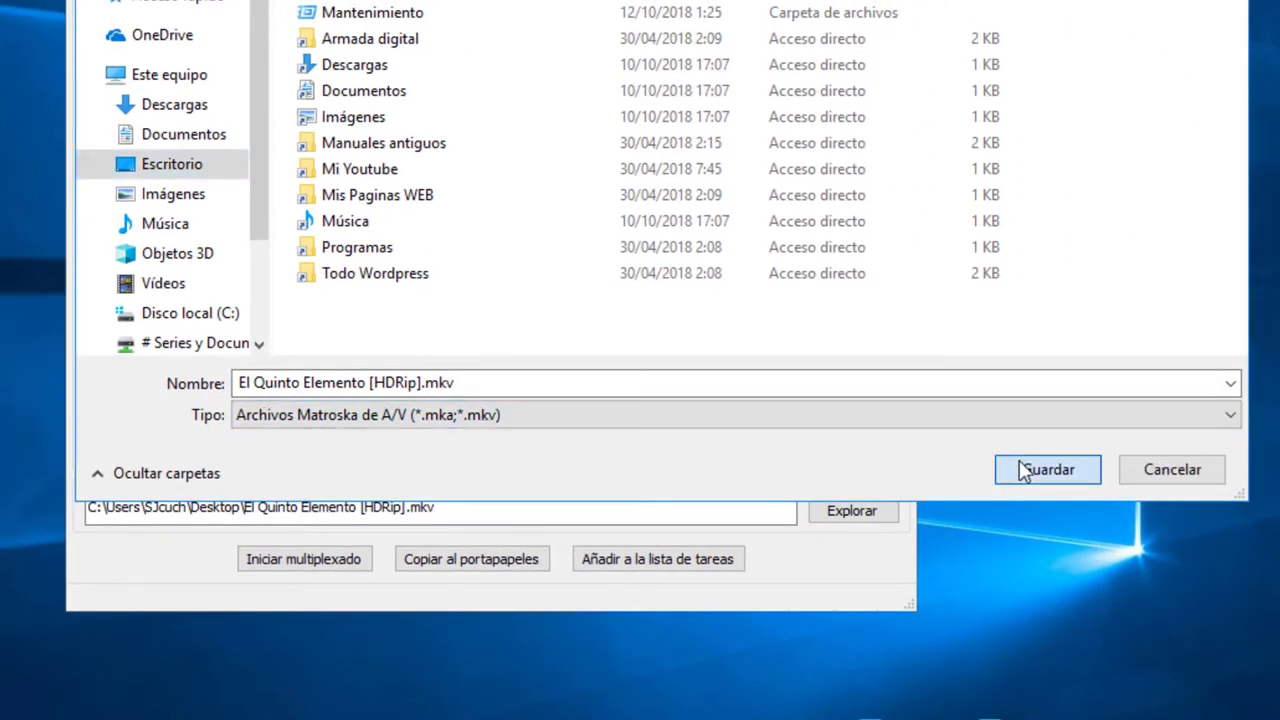
left_click(1045, 469)
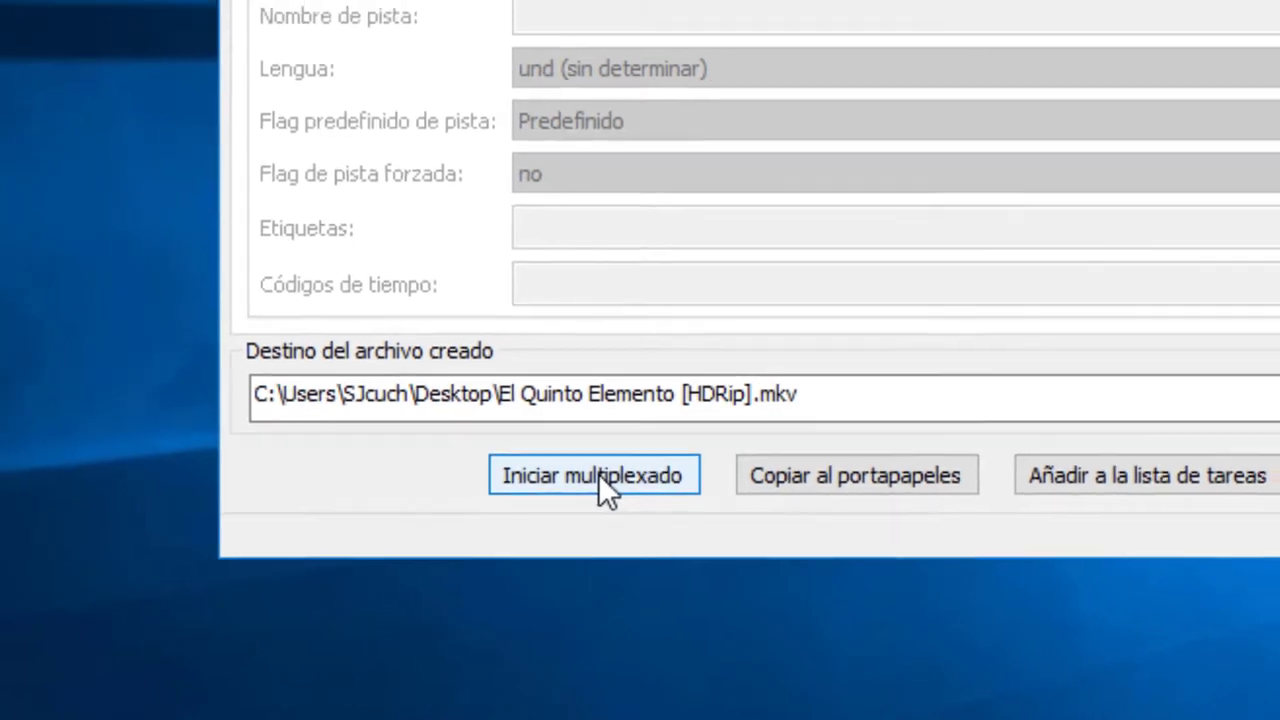
- Run the multiplexing to create the MKV, dismiss the finished report, and close mkvmerge GUI
left_click(595, 472)
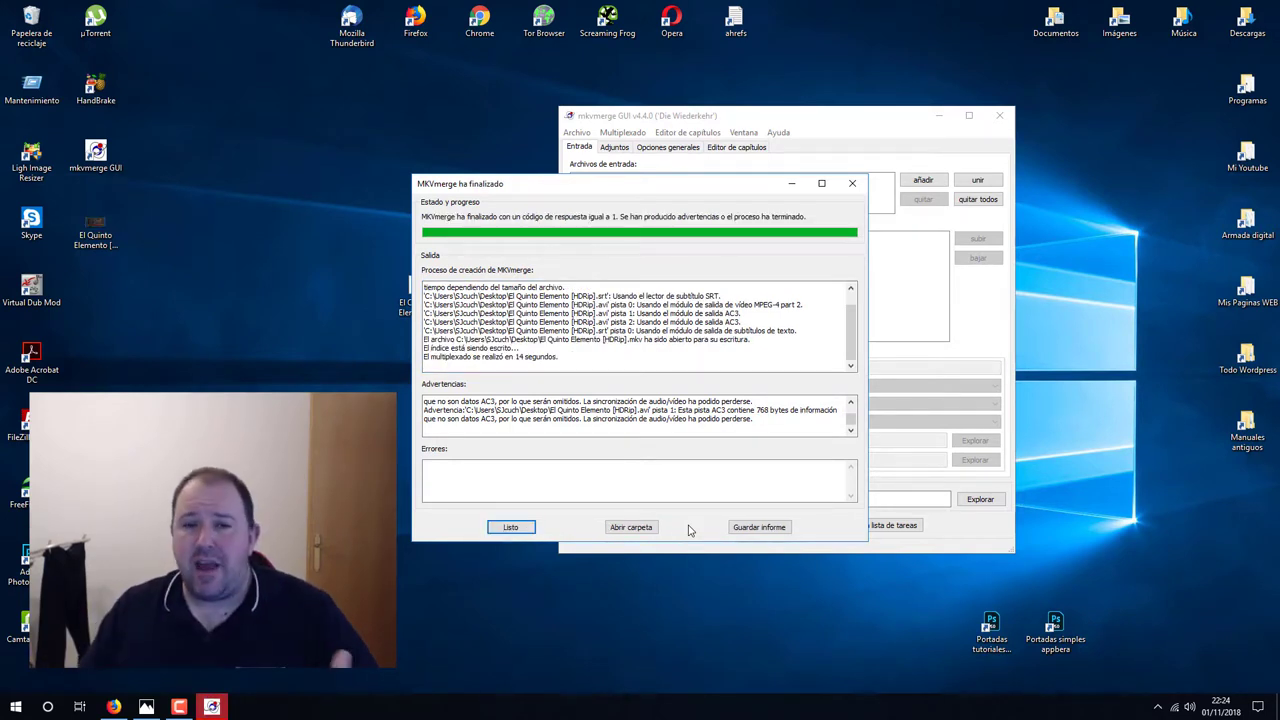
left_click(511, 527)
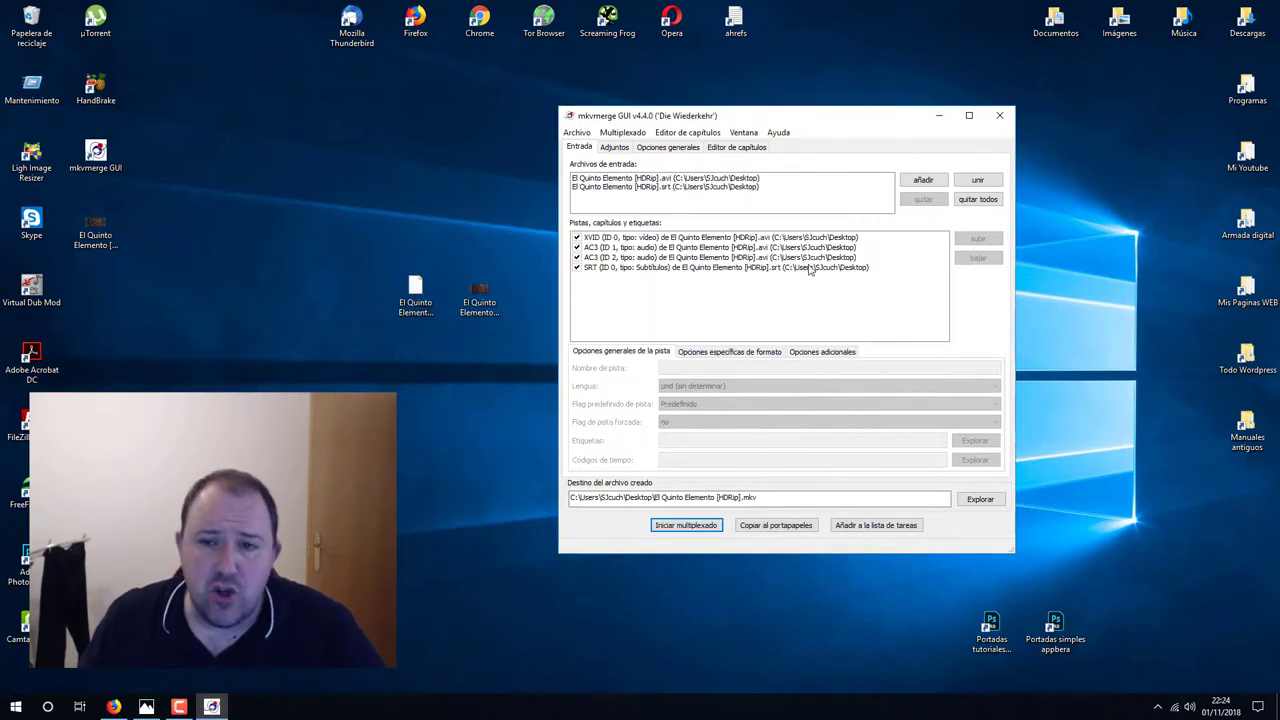
left_click(1001, 117)
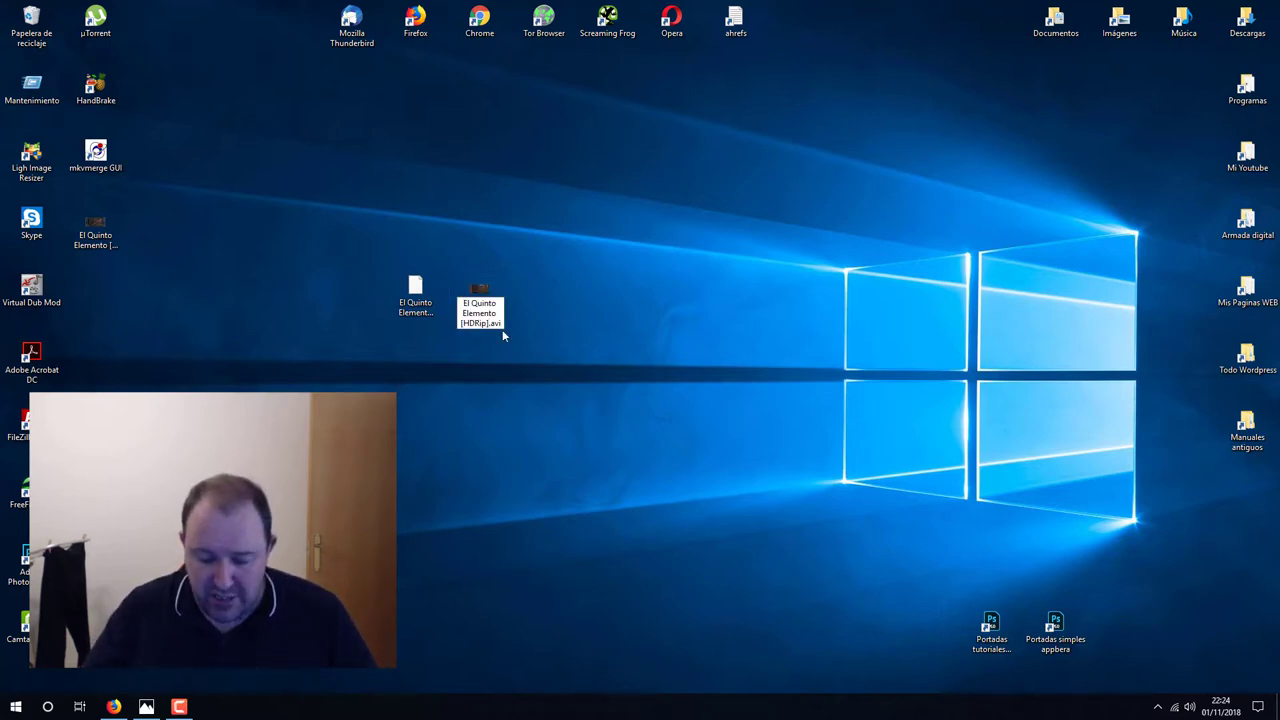
- Rename the source AVI and SRT files by adding ooooo after [HDRip] in both names
key("Return")
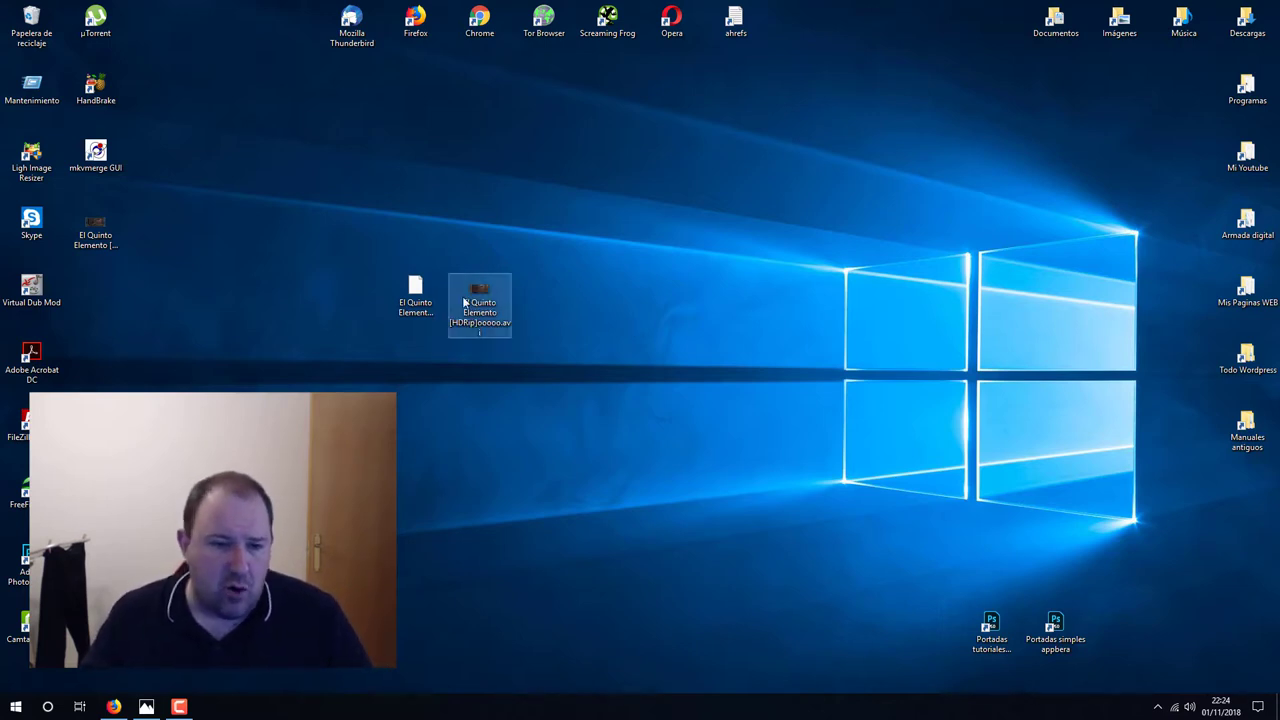
left_click(425, 323)
key("F2")
type("ooooo.srt")
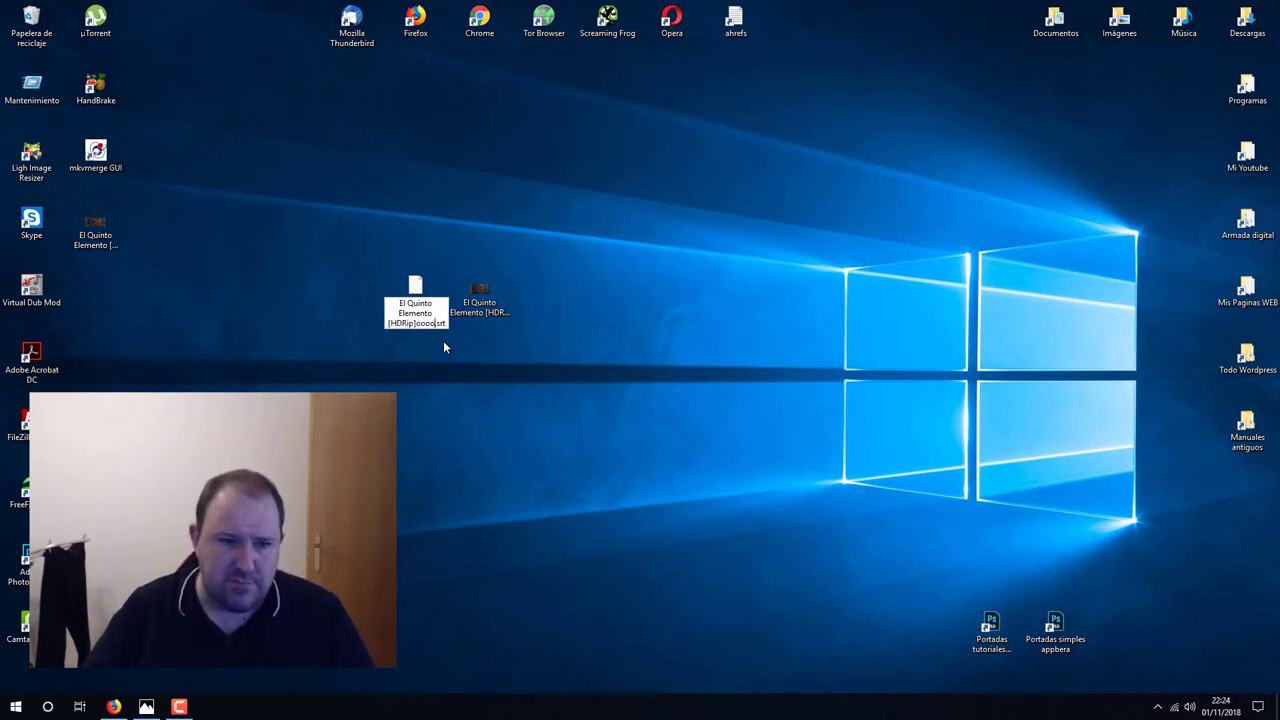
key("Return")
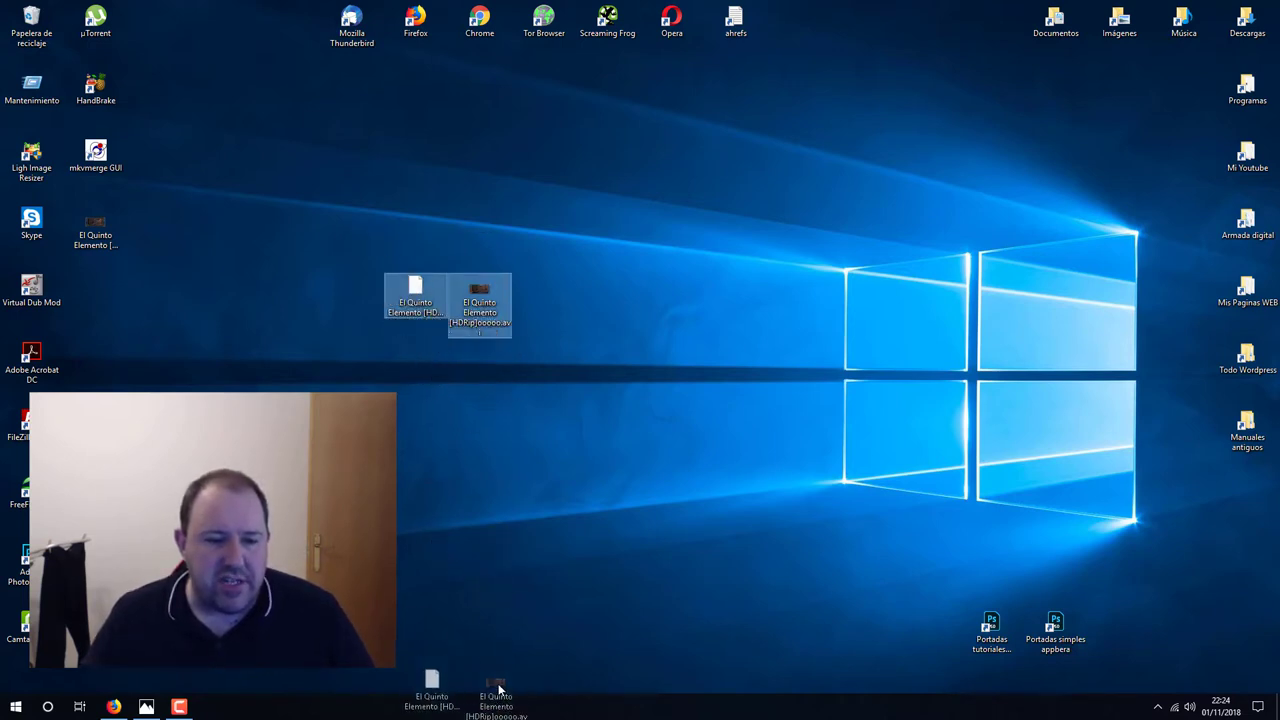
- Move the renamed AVI and SRT to the lower desktop area and the merged MKV to an empty central area
left_click_drag(499, 688, 484, 634)
left_click(104, 240)
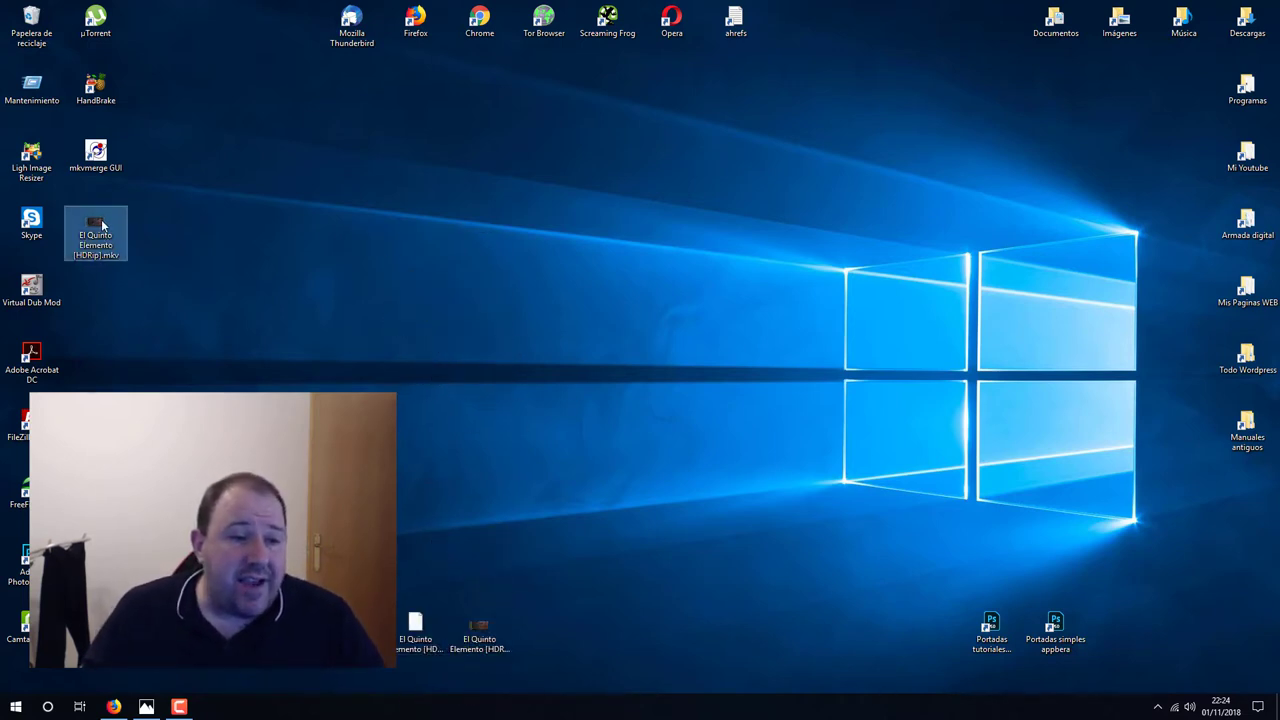
left_click_drag(101, 224, 571, 257)
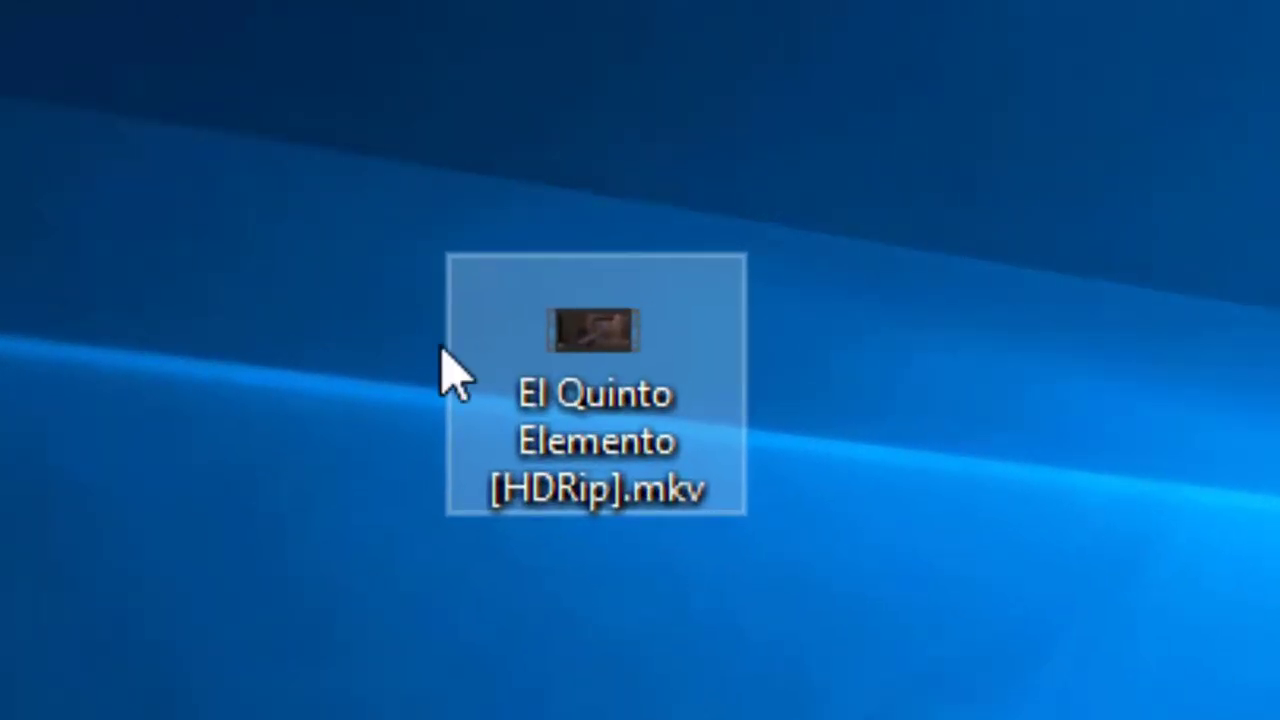
- Play El Quinto Elemento [HDRip].mkv in VLC, skip to about 06:12, and disable its subtitle track
double_click(598, 340)
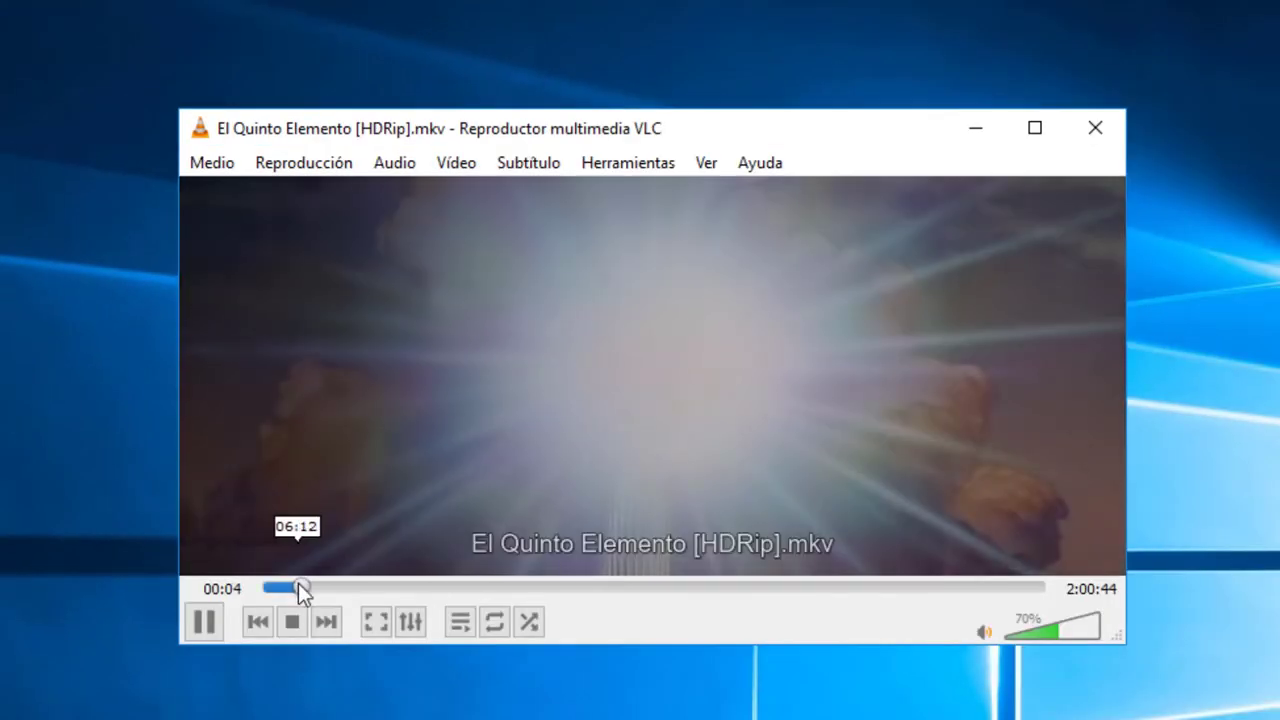
left_click(302, 588)
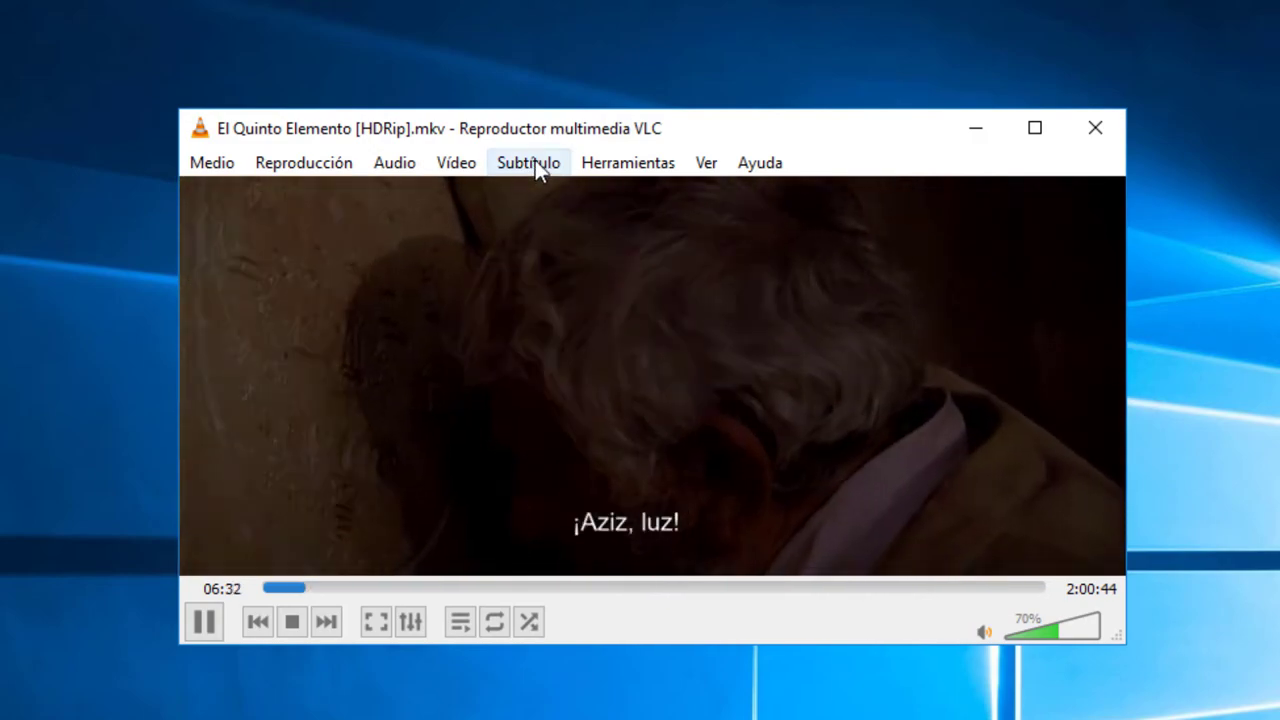
left_click(529, 162)
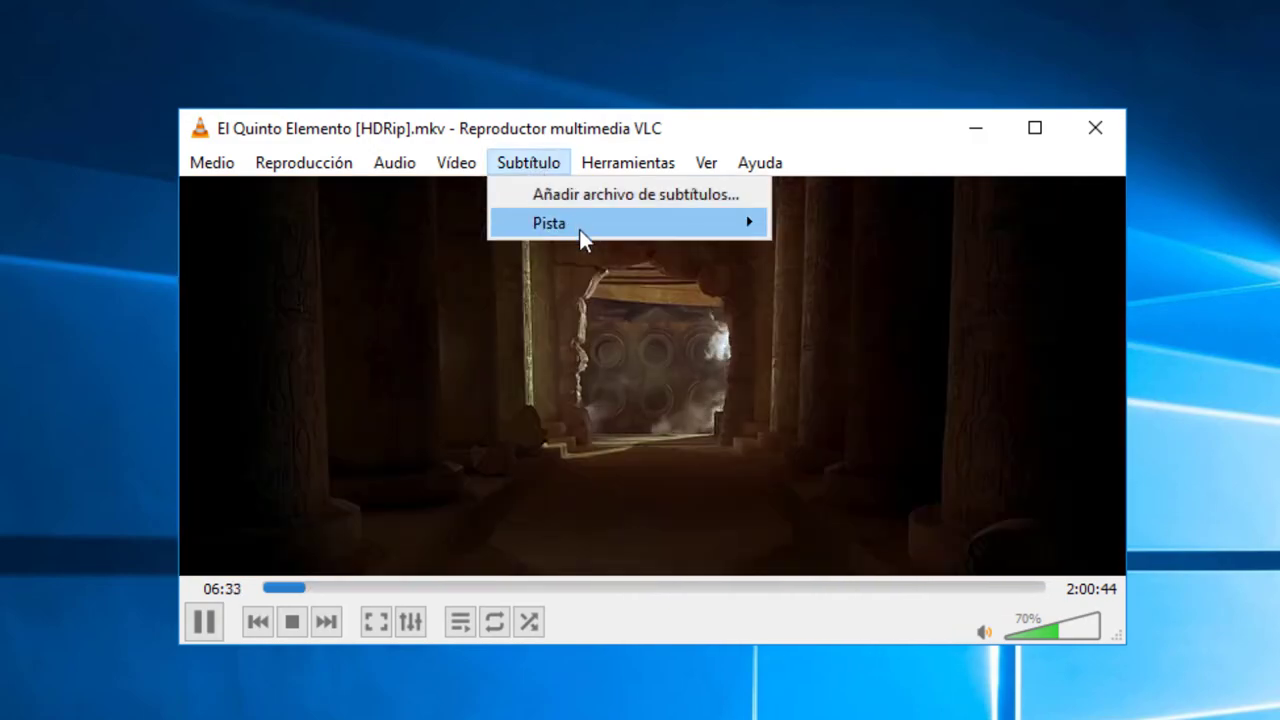
mouse_move(582, 229)
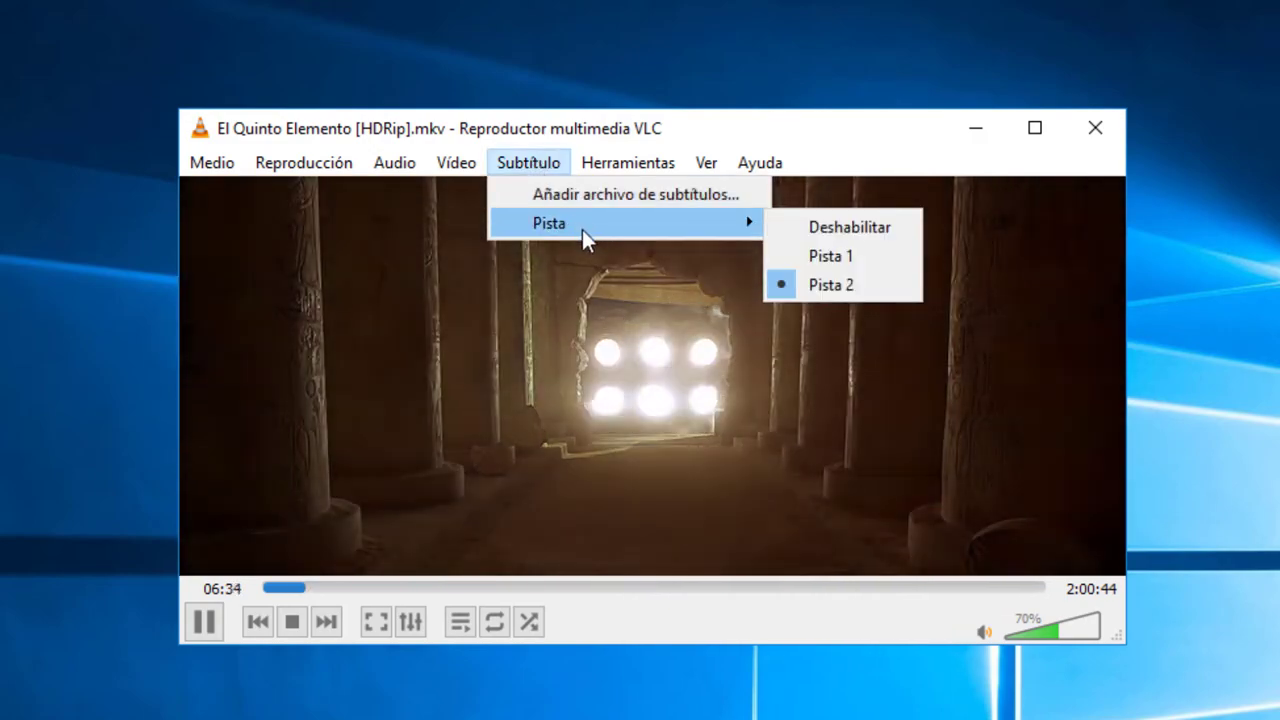
left_click(855, 230)
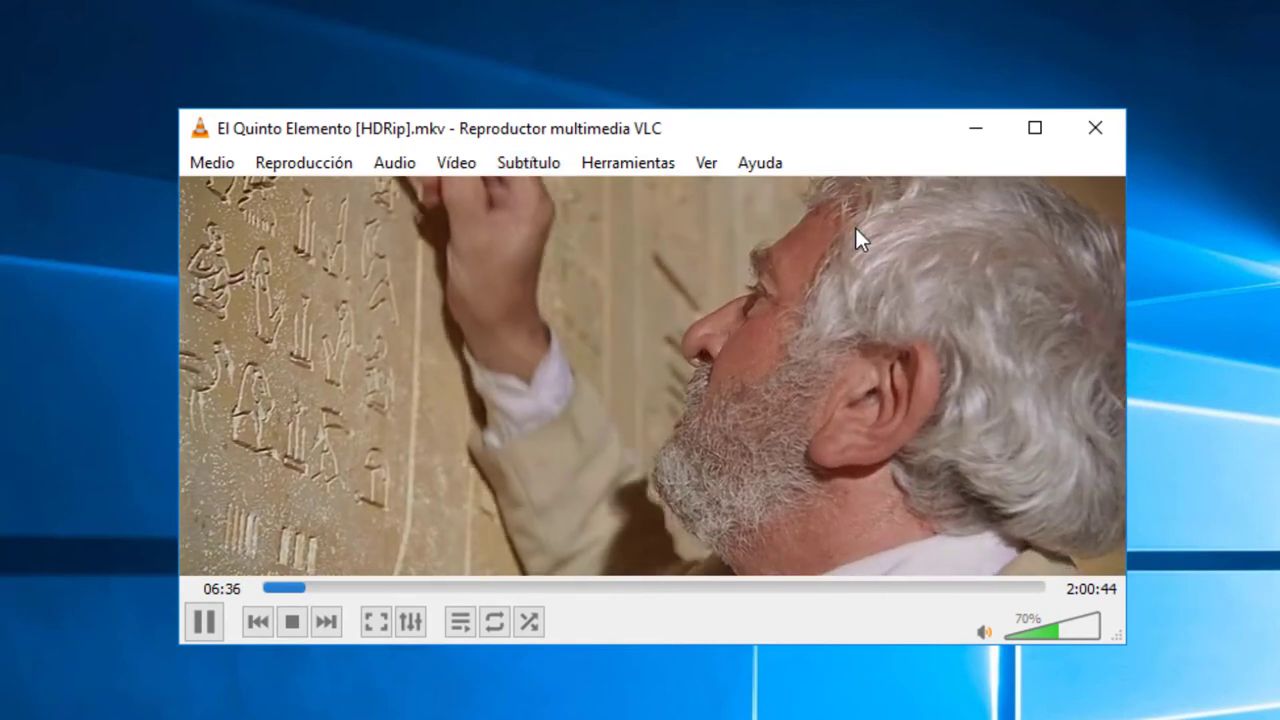